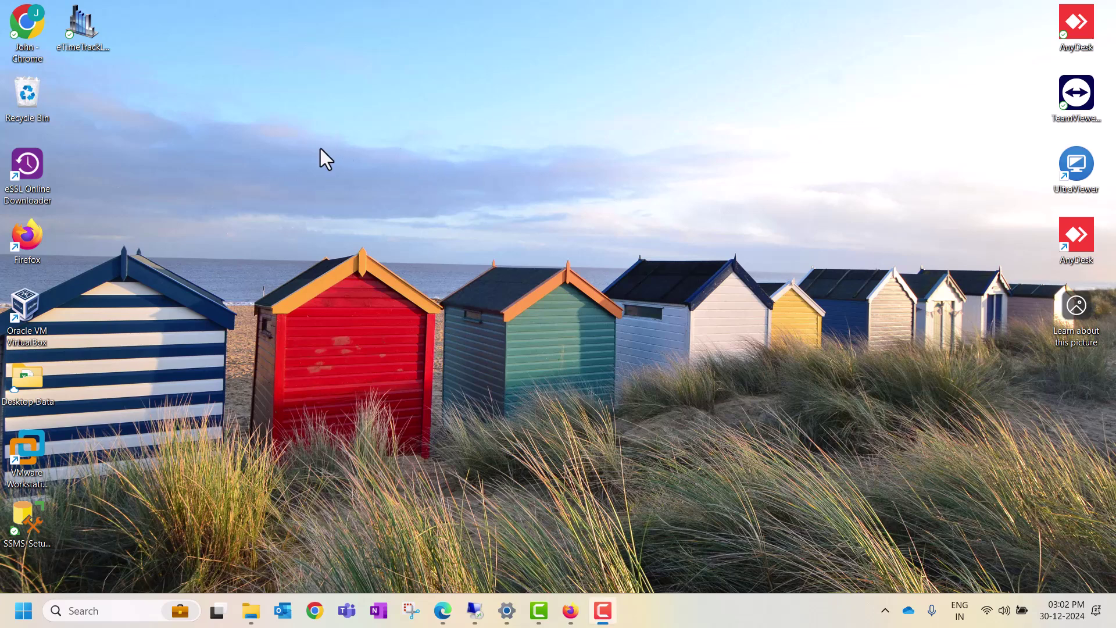
Step: Launch eTimeTrackLite and log in with the administrator login name and password
{"action": "left_click", "coordinate": [320, 149]}
{"action": "double_click", "coordinate": [73, 39]}
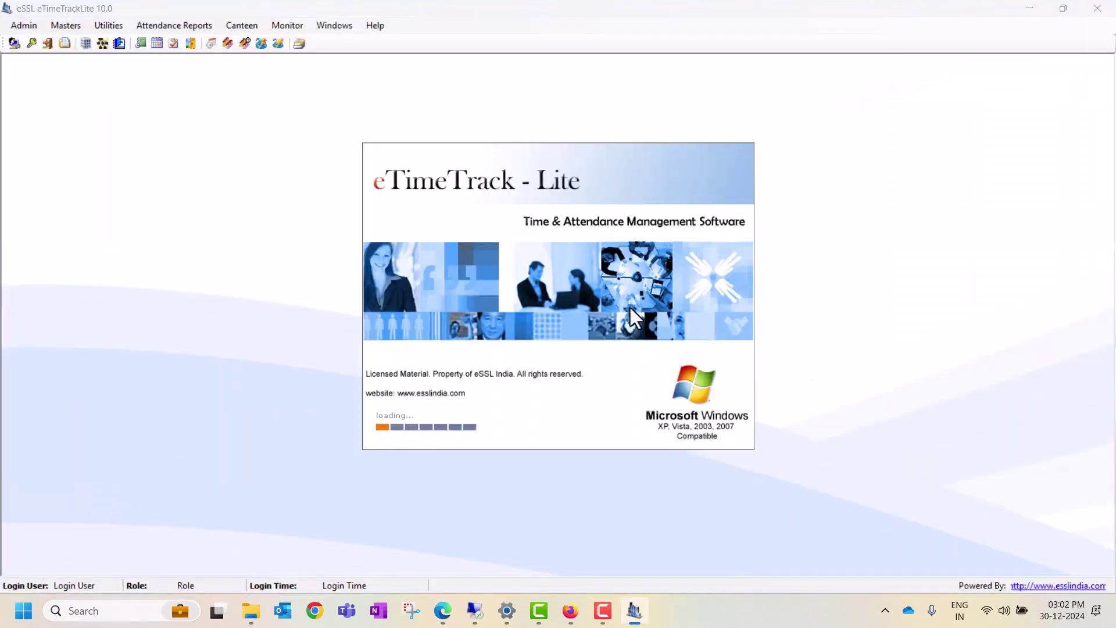
{"action": "type", "text": "essl"}
{"action": "key", "text": "Tab"}
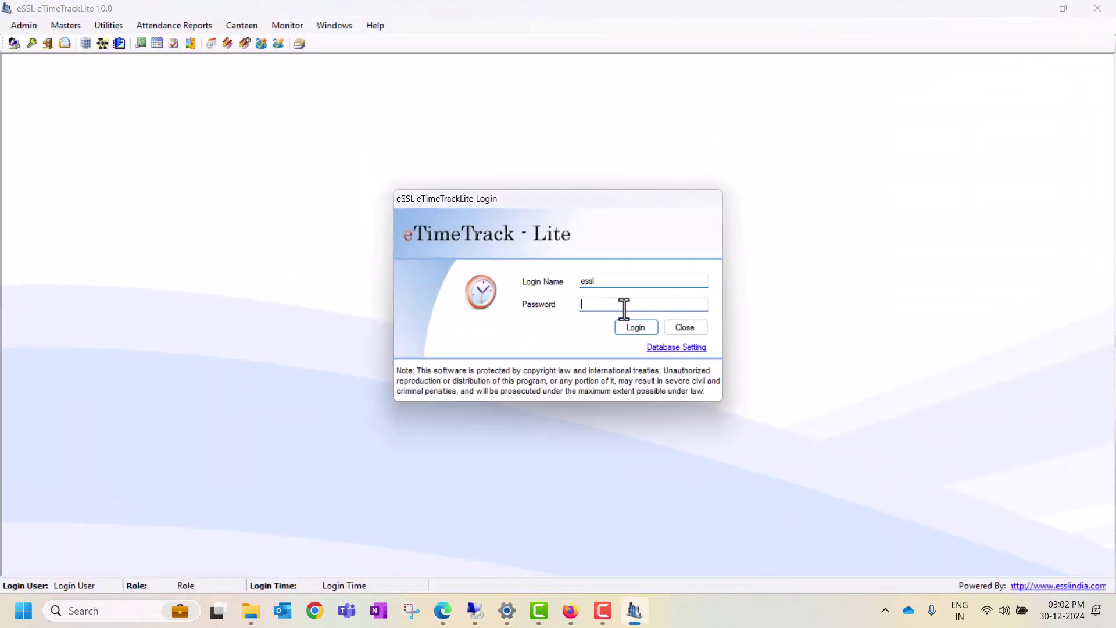
{"action": "type", "text": "essl"}
{"action": "key", "text": "Return"}
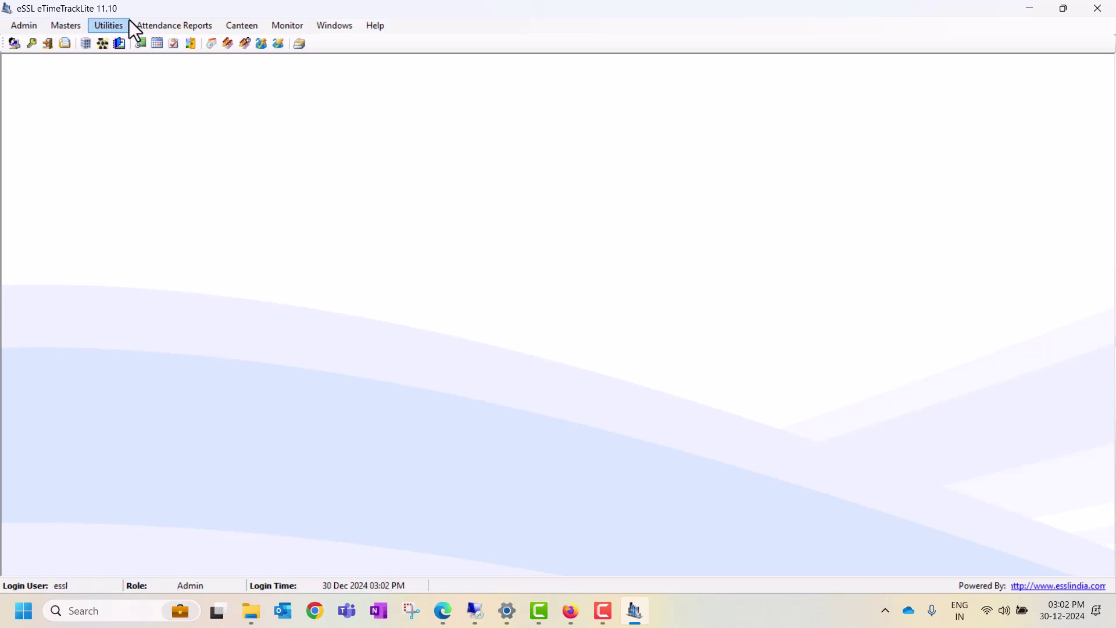
Step: Open the Utilities menu to see its employee import and export options
{"action": "left_click", "coordinate": [114, 25]}
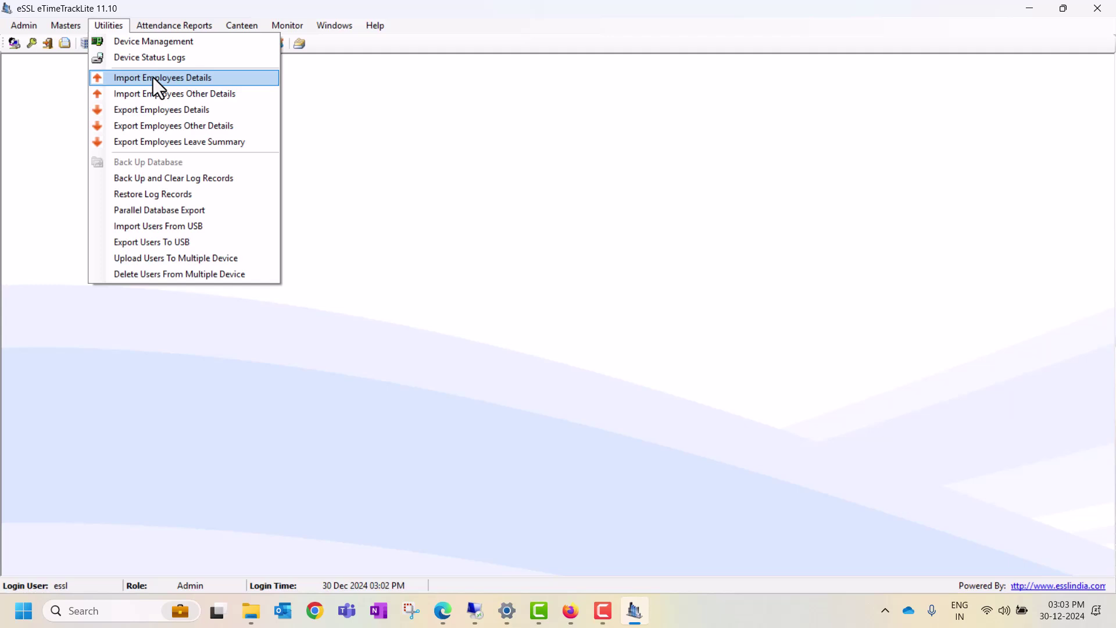
Step: Open Import Employees Details and view its EmployeeList File Format sample in Excel
{"action": "left_click", "coordinate": [153, 78]}
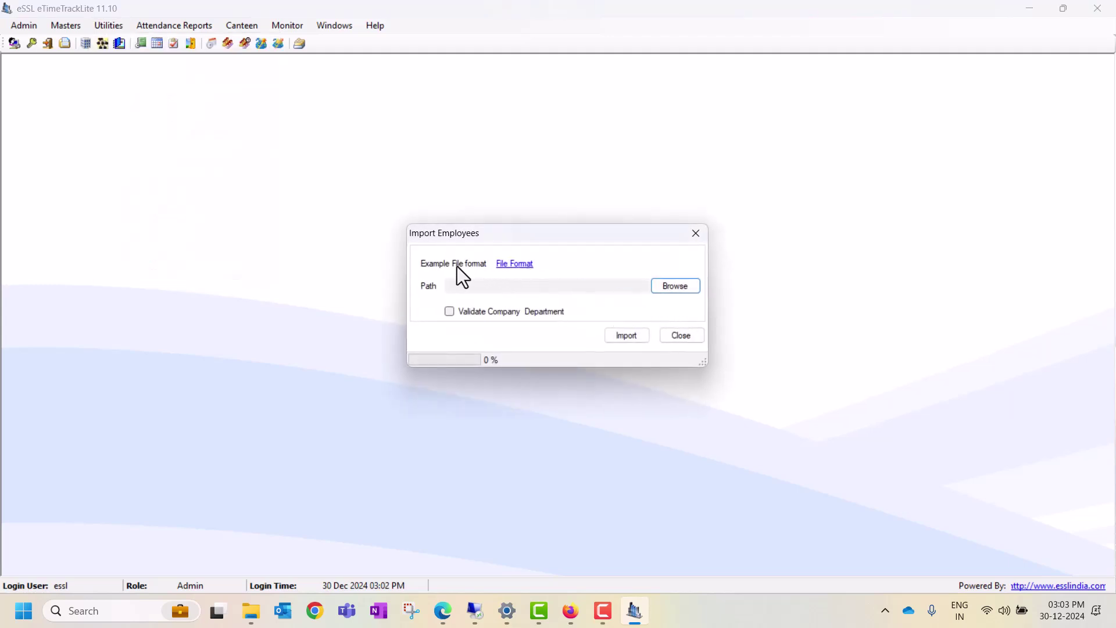
{"action": "left_click", "coordinate": [511, 267]}
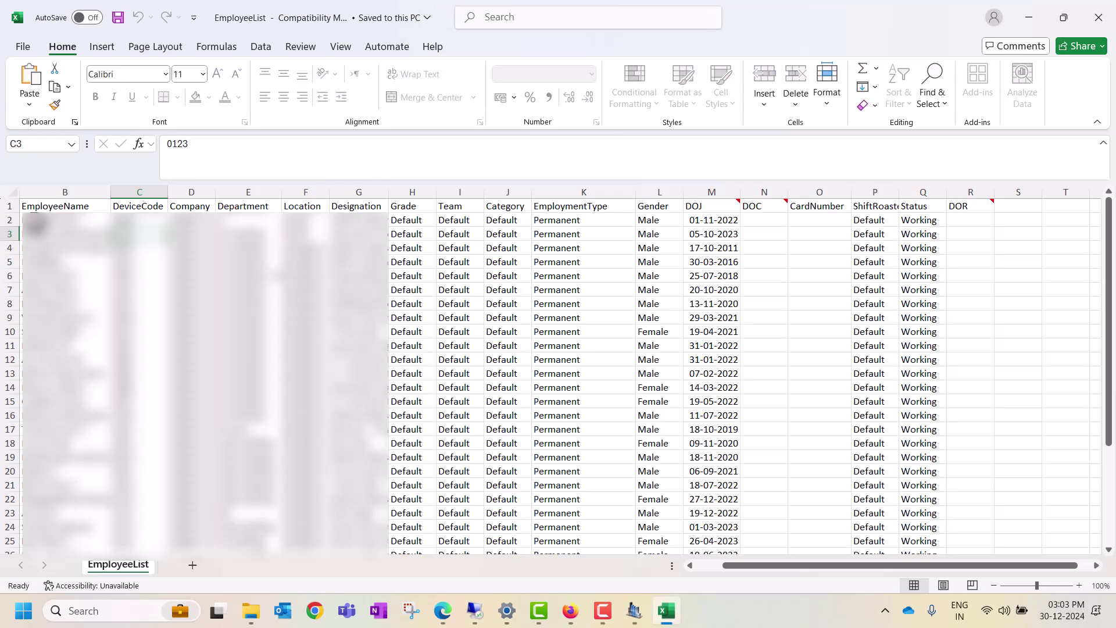
Step: Delete all sample employee rows below the heading row in the EmployeeList template
{"action": "left_click", "coordinate": [10, 220]}
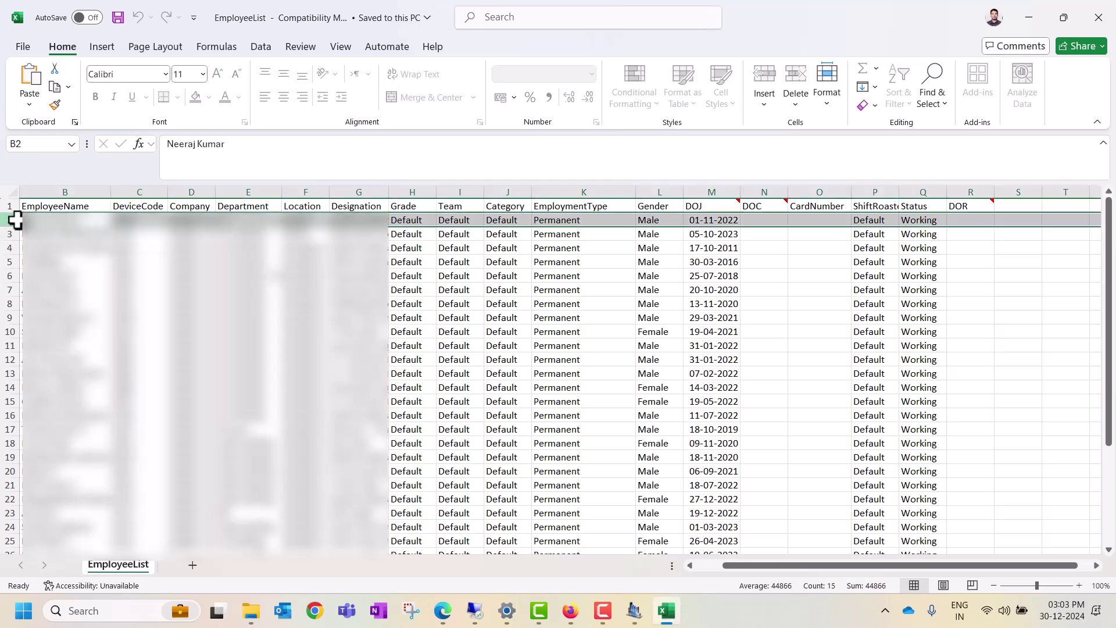
{"action": "key", "text": "ctrl+shift+Down"}
{"action": "key", "text": "Delete"}
{"action": "scroll", "coordinate": [15, 220], "scroll_direction": "up", "scroll_amount": 10}
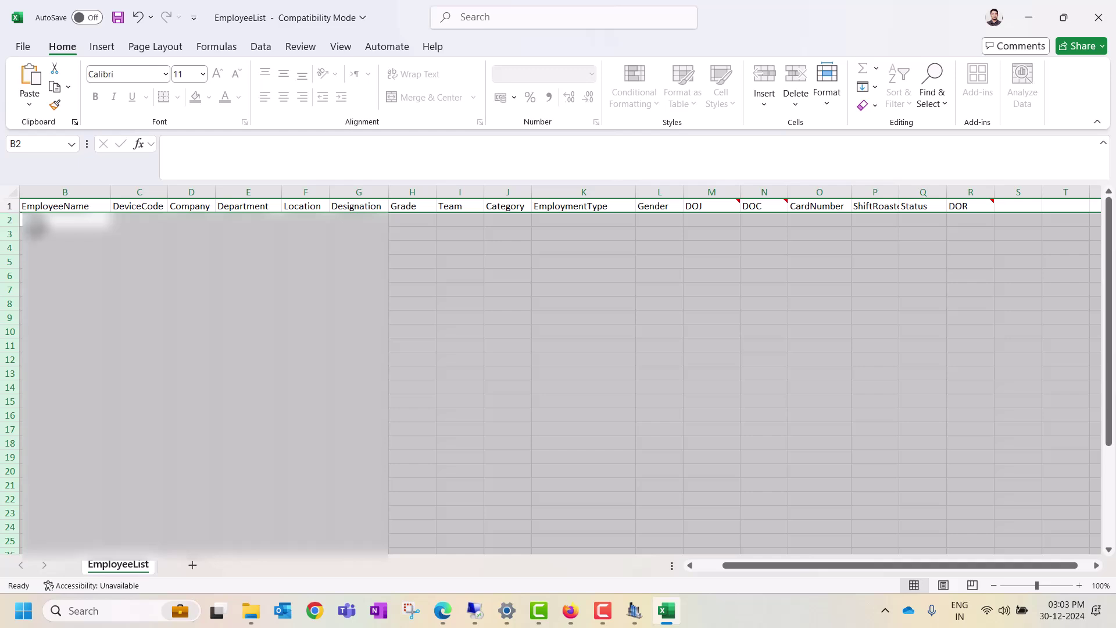
{"action": "left_click", "coordinate": [32, 220]}
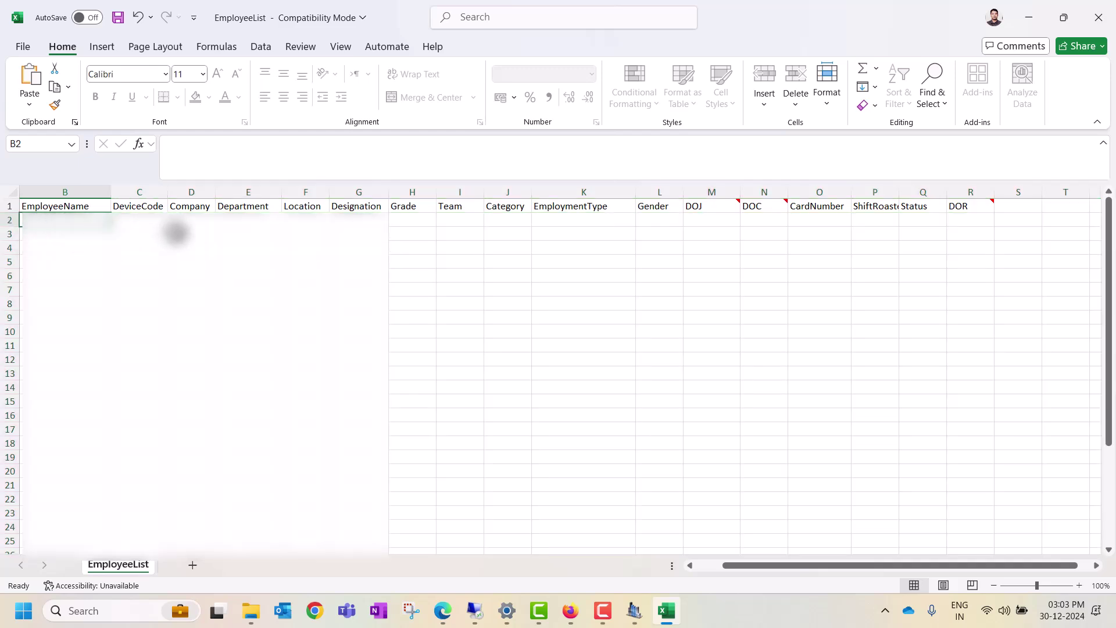
Step: Step along row 2 from EmployeeCode through Company, Department, Designation, Status to DOR
{"action": "key", "text": "Tab"}
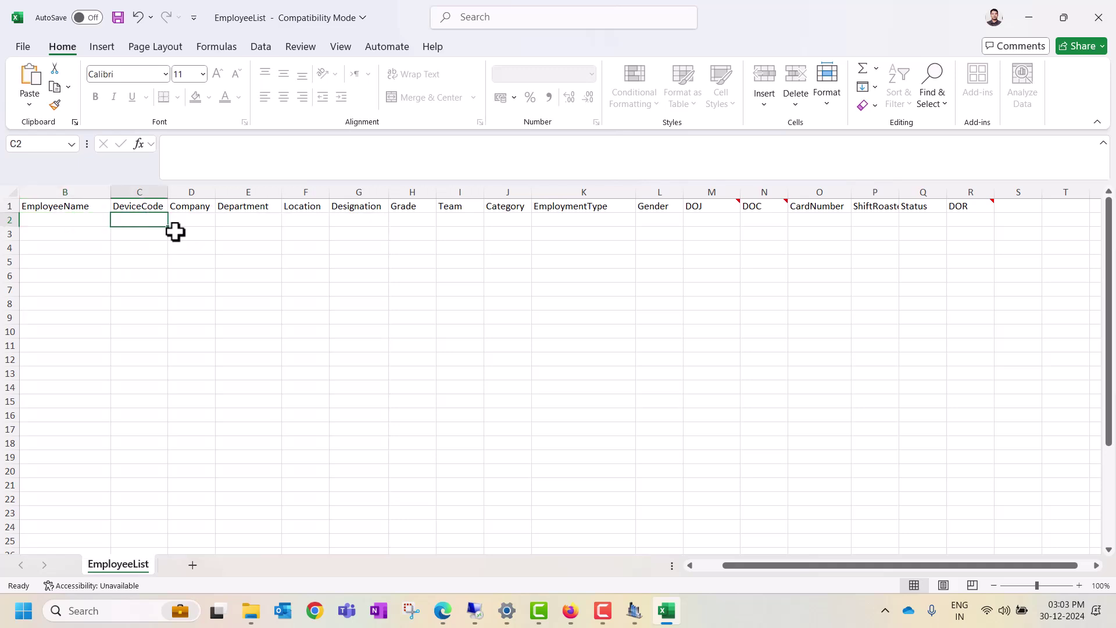
{"action": "key", "text": "Tab"}
{"action": "key", "text": "Home"}
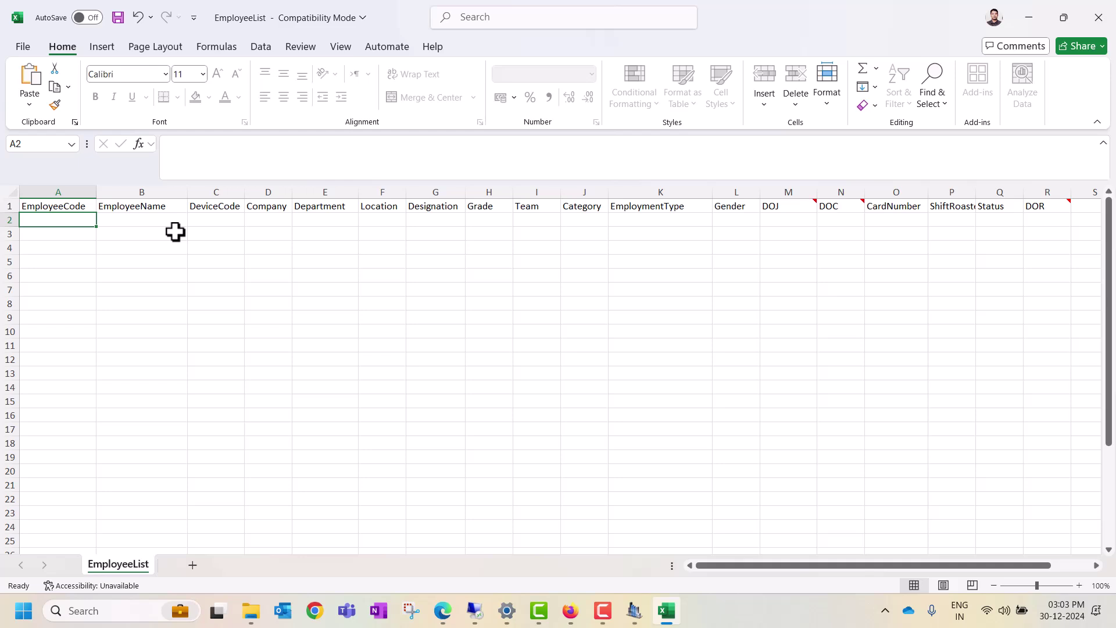
{"action": "key", "text": "Tab"}
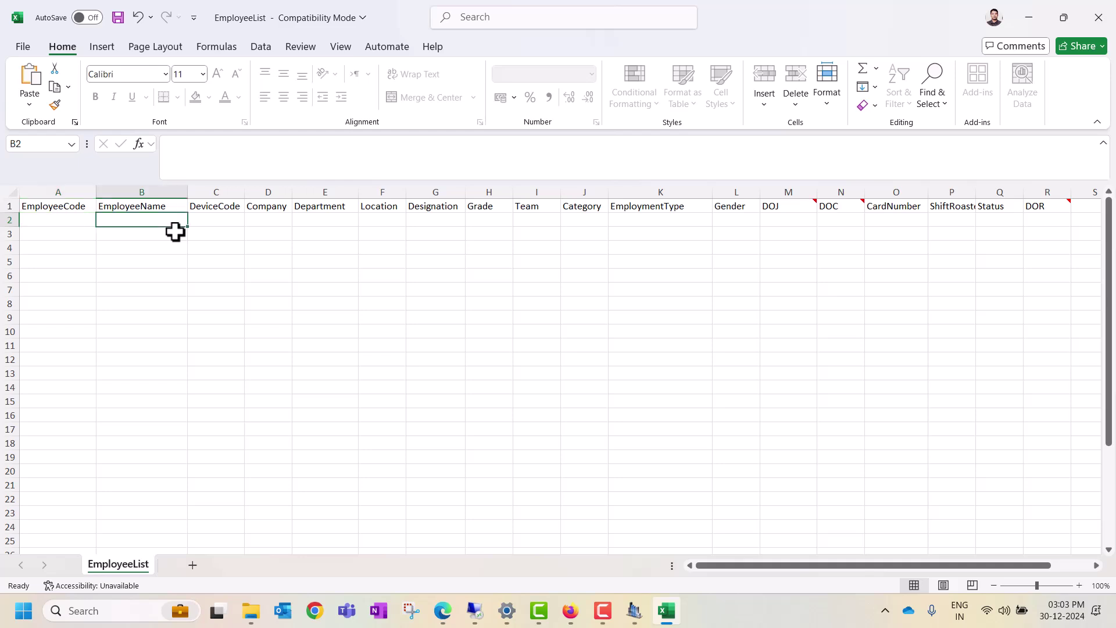
{"action": "key", "text": "Tab"}
{"action": "key", "text": "Tab"}
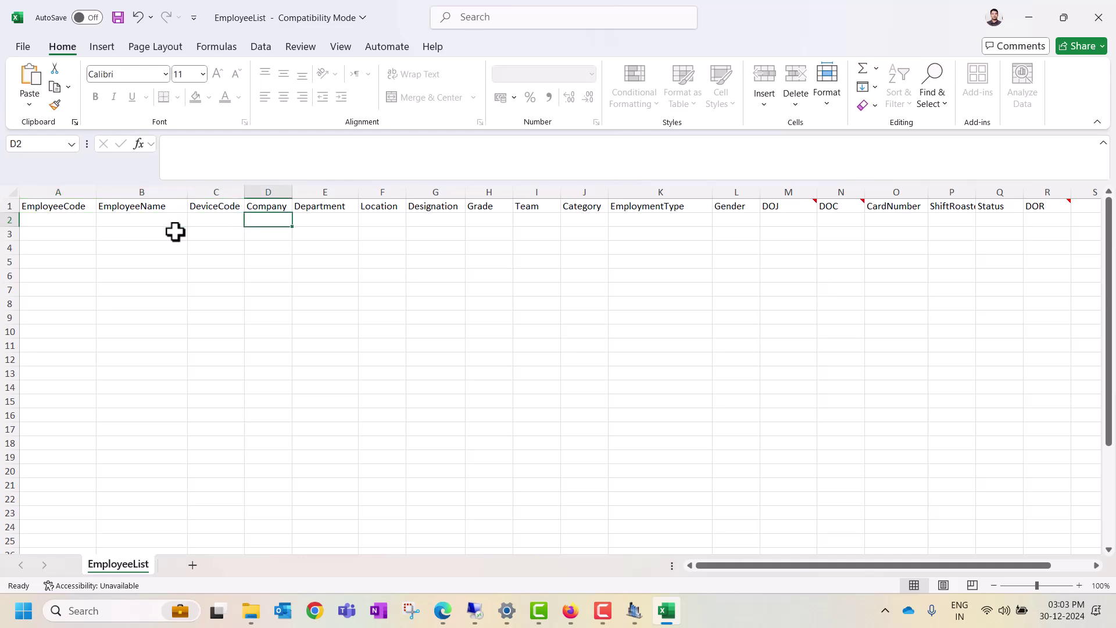
{"action": "key", "text": "Tab"}
{"action": "key", "text": "Tab"}
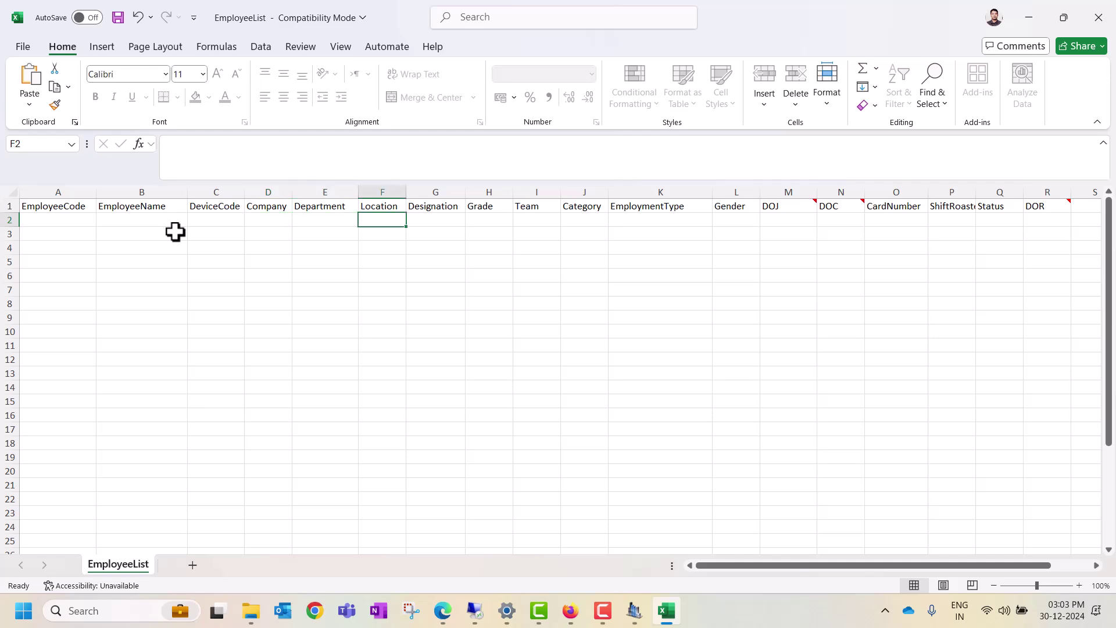
{"action": "key", "text": "Tab"}
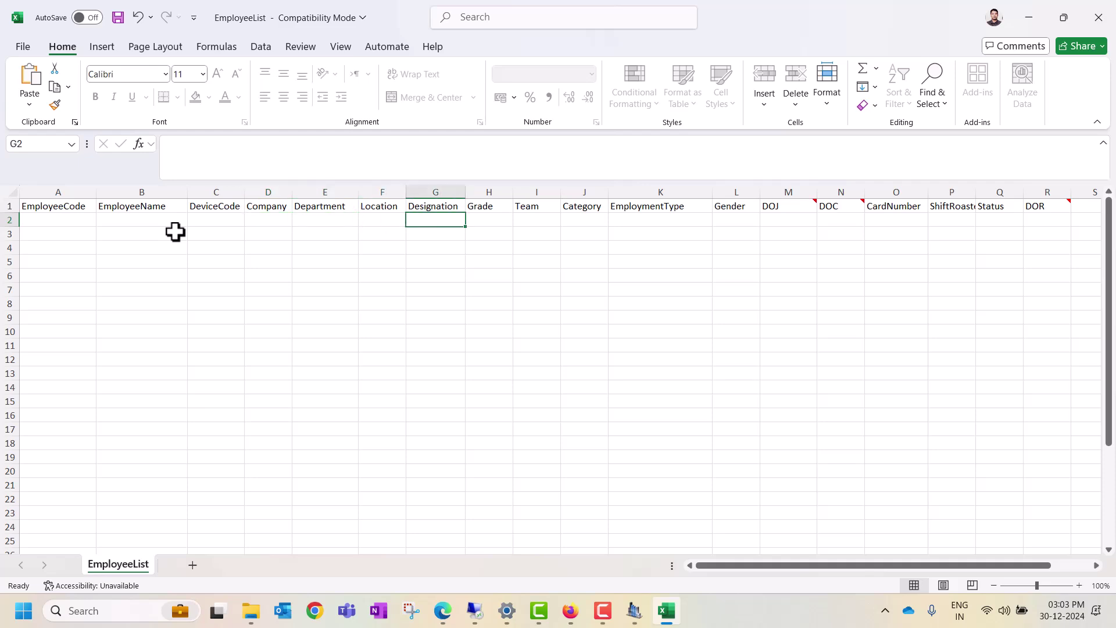
{"action": "key", "text": "Tab"}
{"action": "key", "text": "Tab"}
{"action": "key", "text": "Tab"}
{"action": "key", "text": "Tab"}
{"action": "key", "text": "Tab"}
{"action": "key", "text": "Tab"}
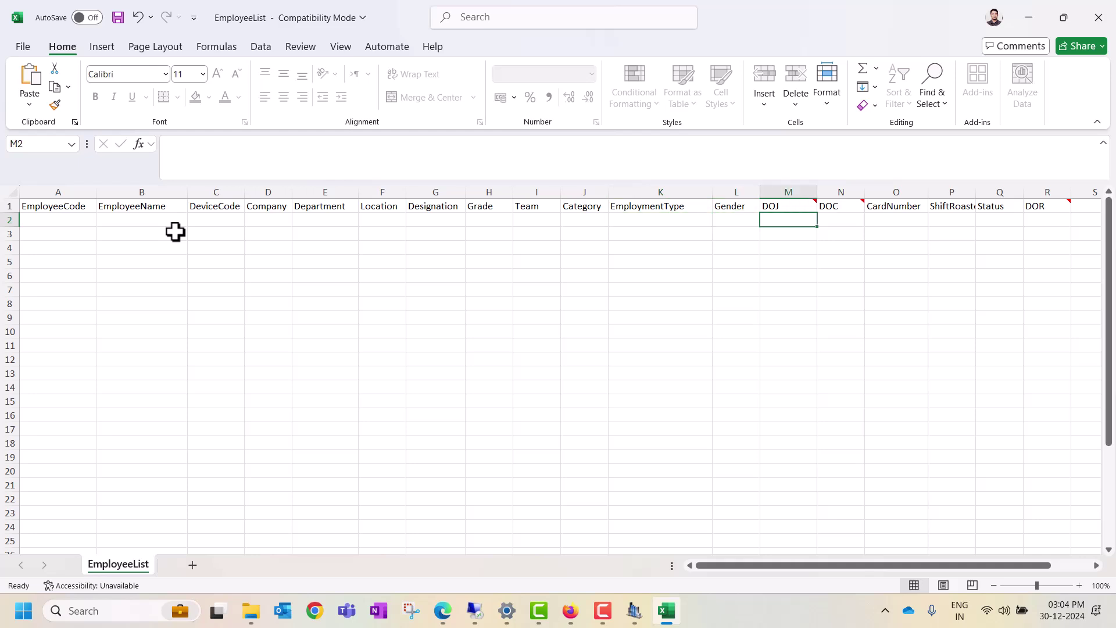
{"action": "key", "text": "Tab"}
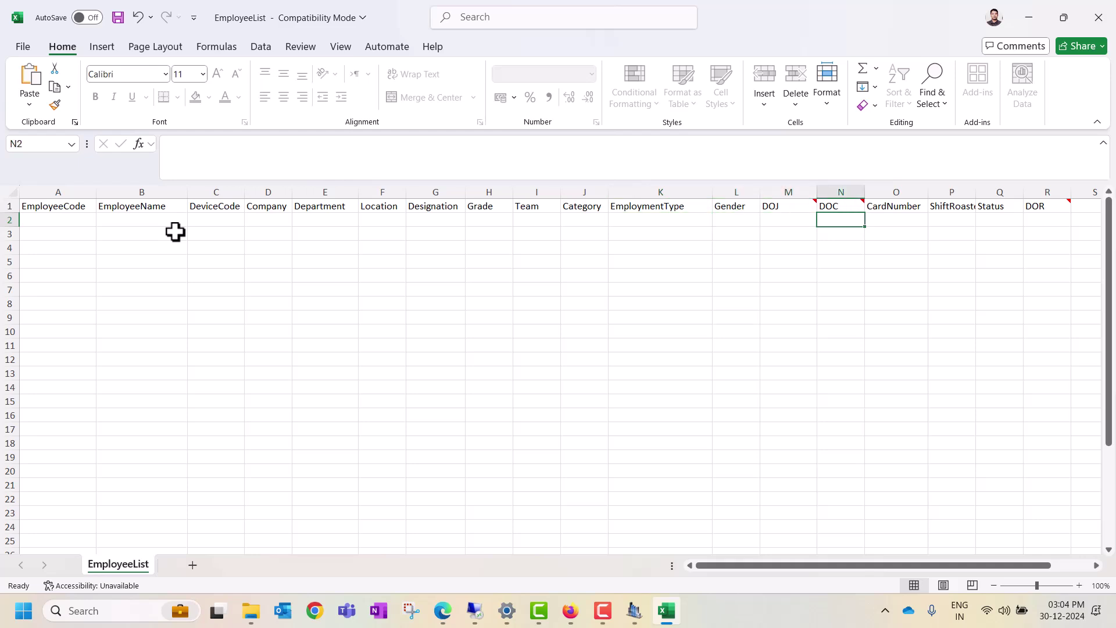
{"action": "key", "text": "Tab"}
{"action": "key", "text": "Tab"}
{"action": "key", "text": "Tab"}
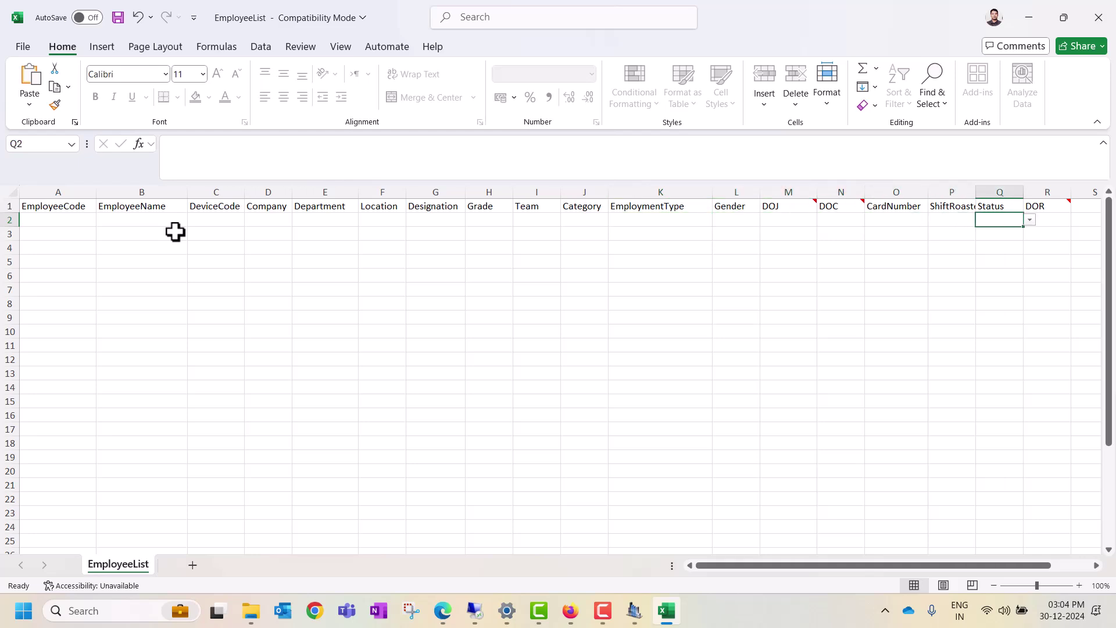
{"action": "key", "text": "Tab"}
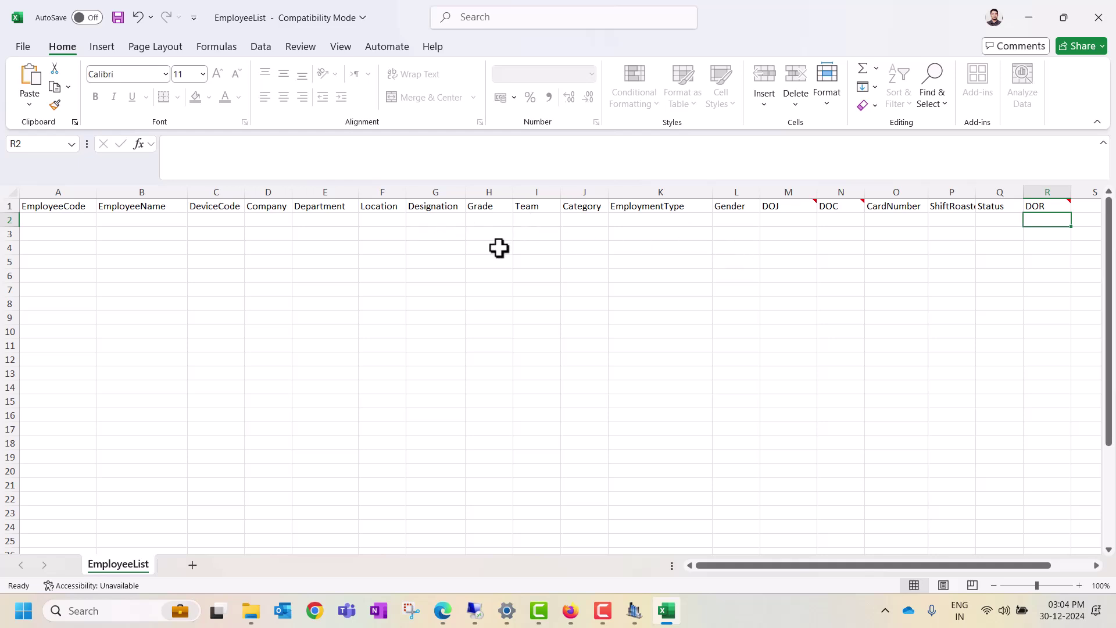
Step: Close the EmployeeList workbook without saving the changes
{"action": "left_click", "coordinate": [1100, 27]}
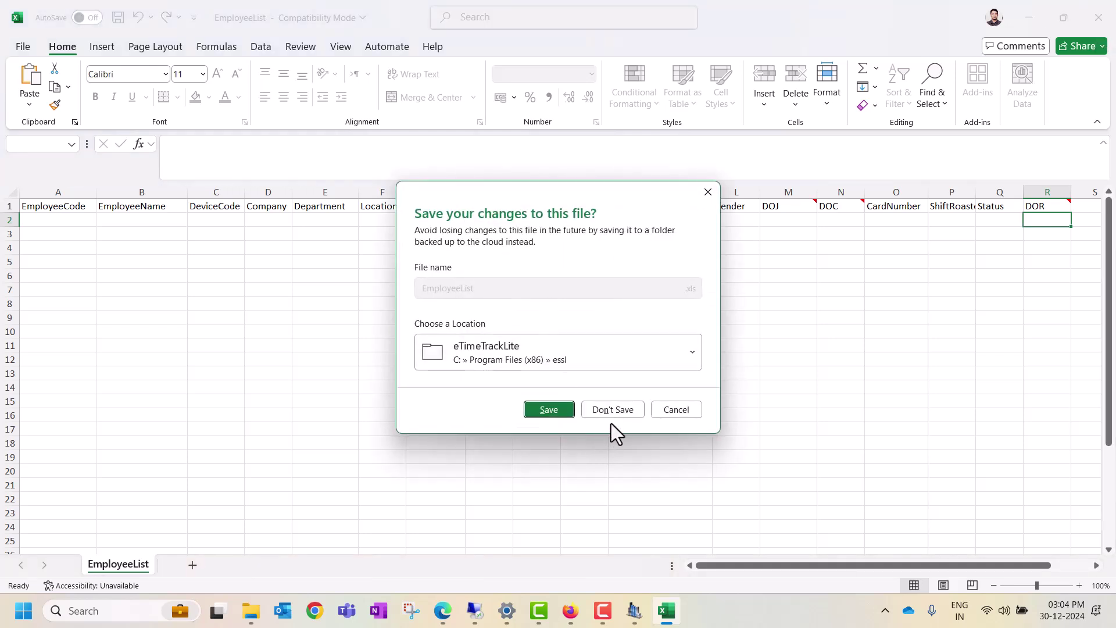
{"action": "left_click", "coordinate": [616, 413]}
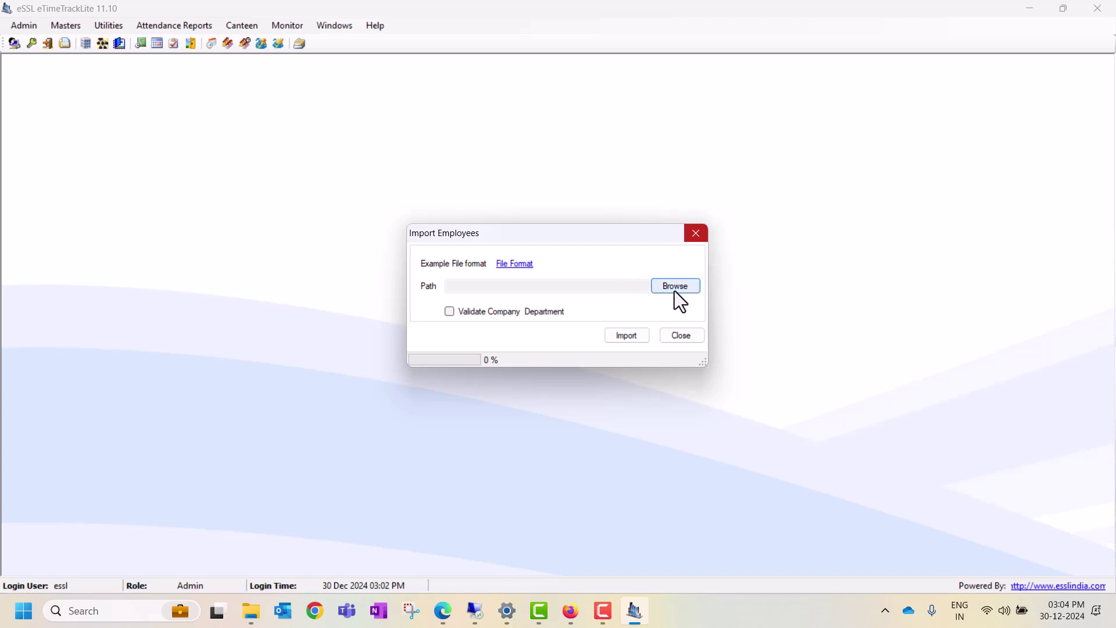
Step: Close the Import Employees dialog and reopen the Utilities menu
{"action": "left_click", "coordinate": [694, 237]}
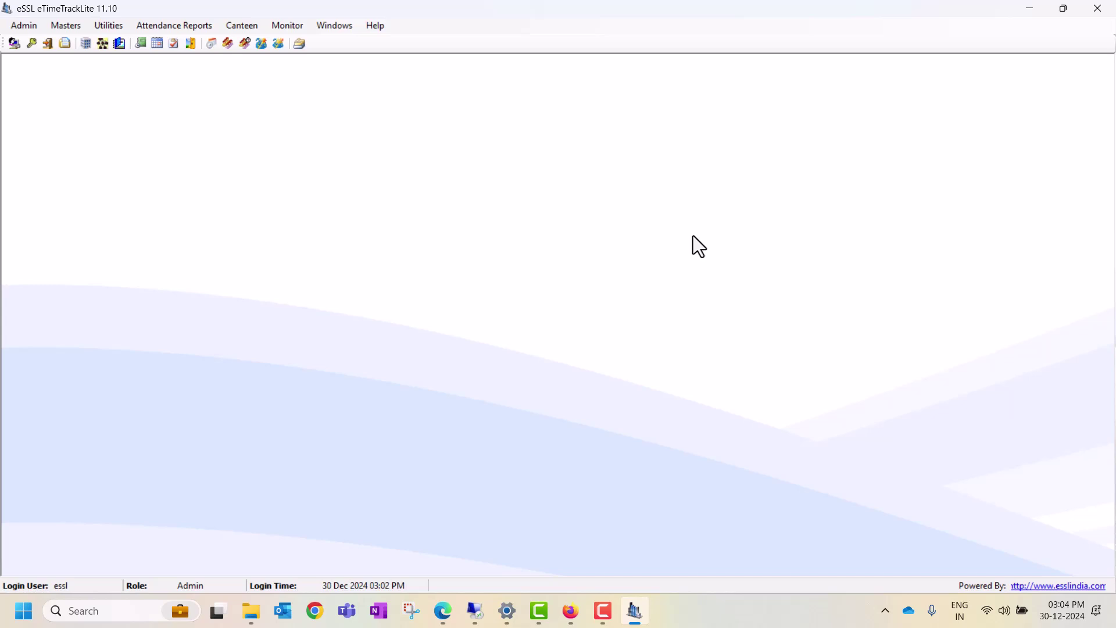
{"action": "left_click", "coordinate": [115, 28]}
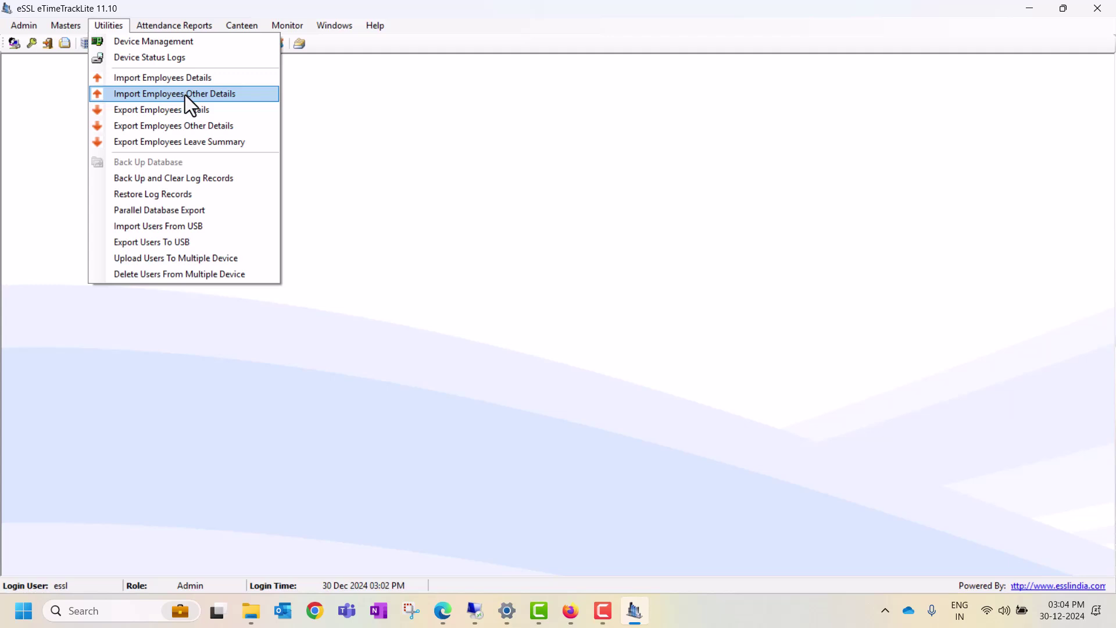
Step: Open Import Employees Other Details and view its Employeelistotherdetails sample in Excel
{"action": "left_click", "coordinate": [184, 95]}
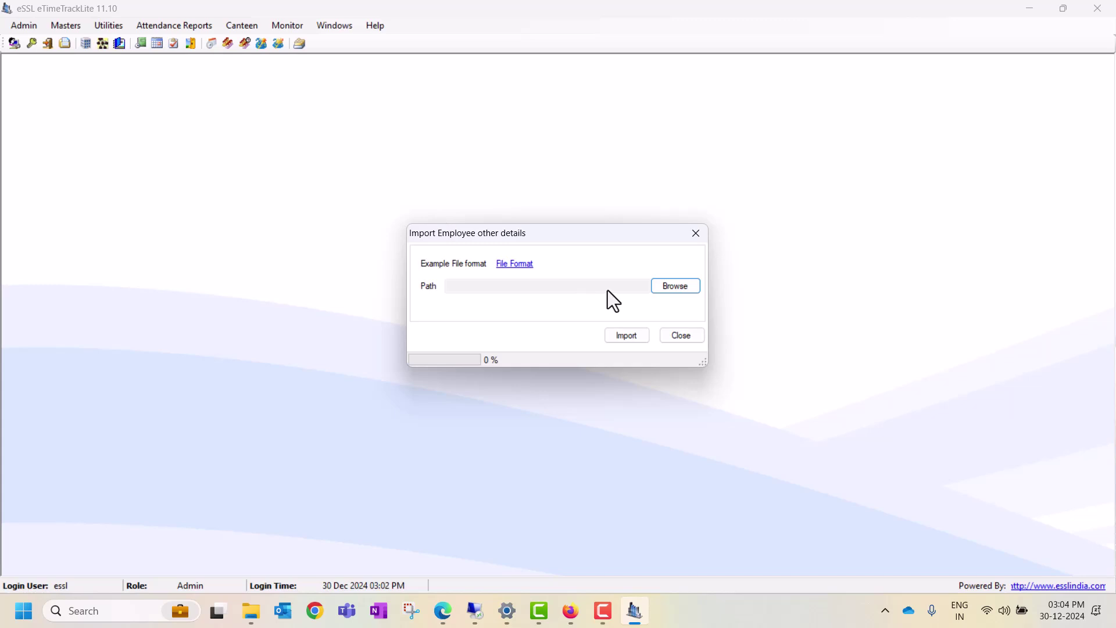
{"action": "left_click", "coordinate": [514, 264]}
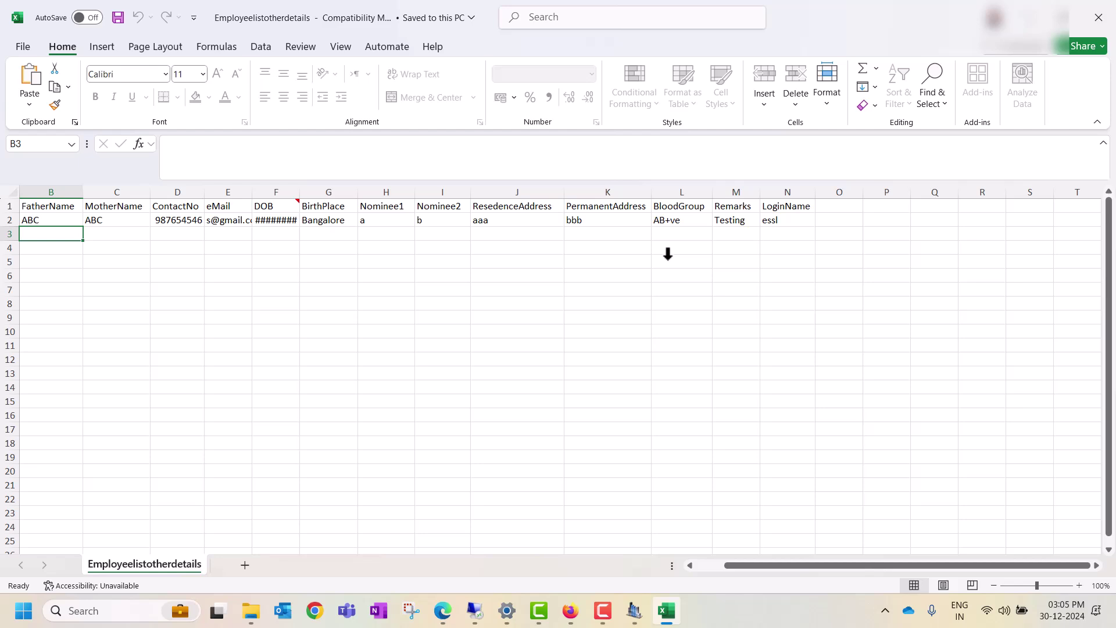
Step: Review the sample row values, including MotherName, ContactNo, DOB 01-01-1987 and BloodGroup
{"action": "left_click", "coordinate": [143, 214]}
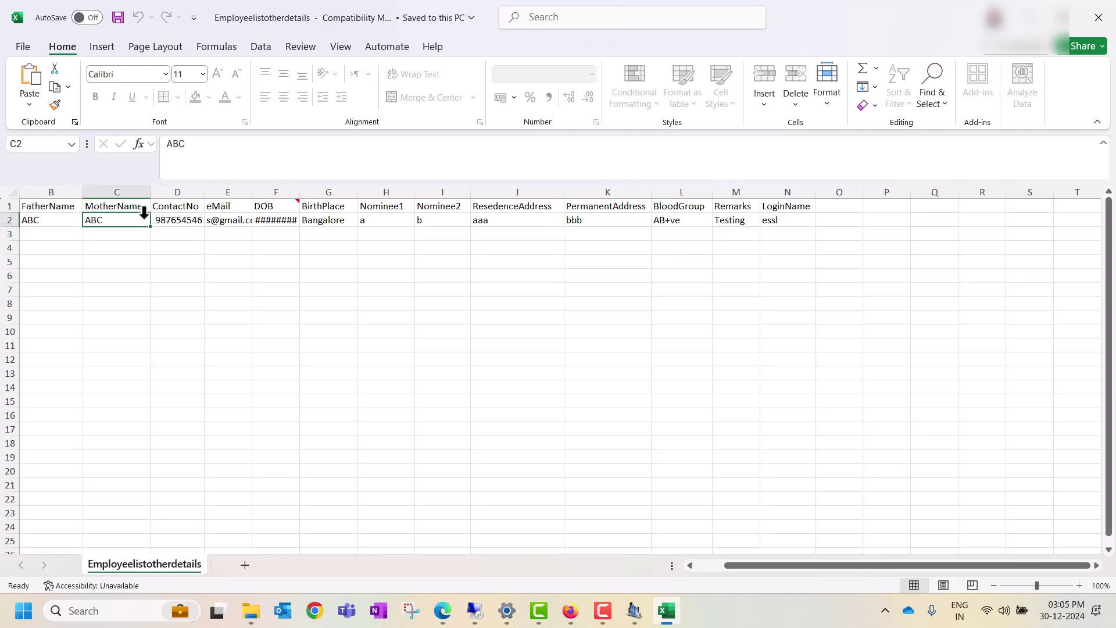
{"action": "key", "text": "Left"}
{"action": "key", "text": "Left"}
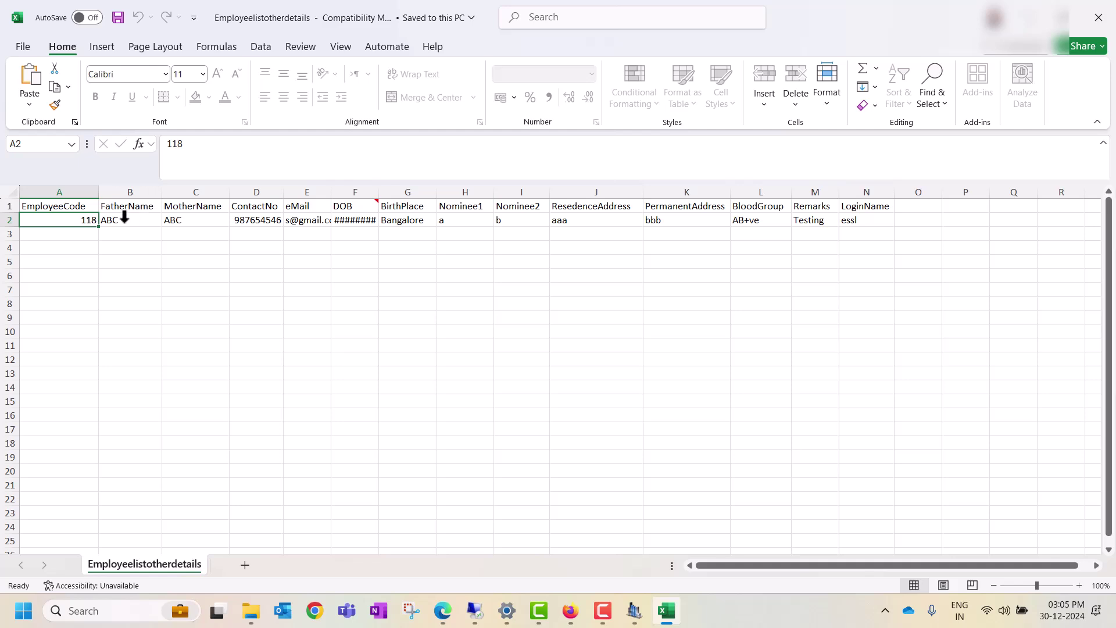
{"action": "key", "text": "Right"}
{"action": "key", "text": "Right"}
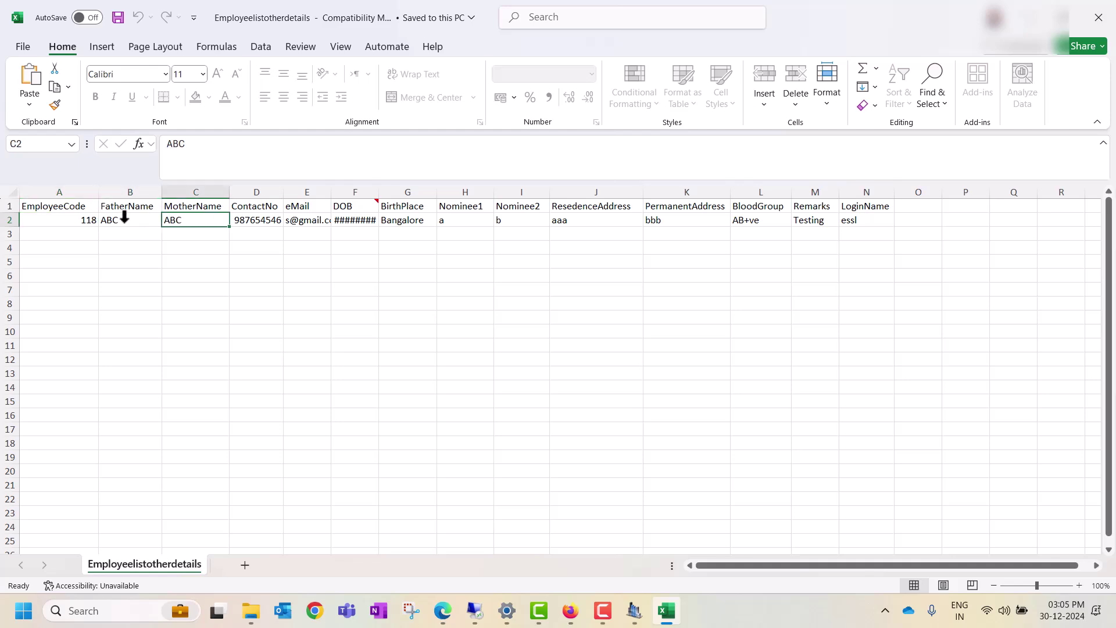
{"action": "key", "text": "Right"}
{"action": "key", "text": "Right"}
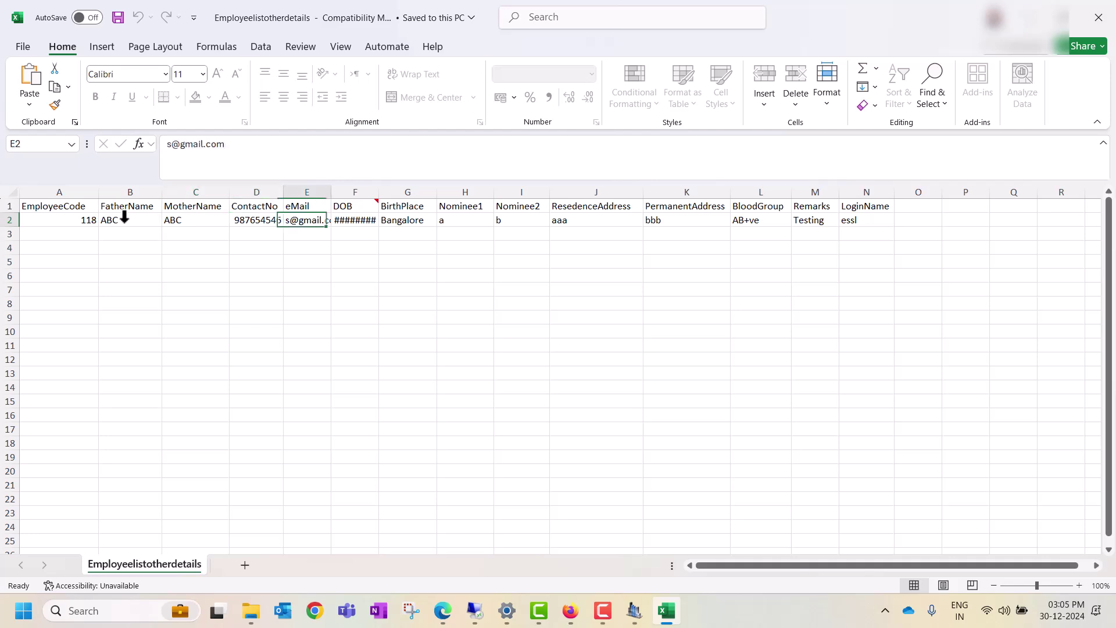
{"action": "key", "text": "Right"}
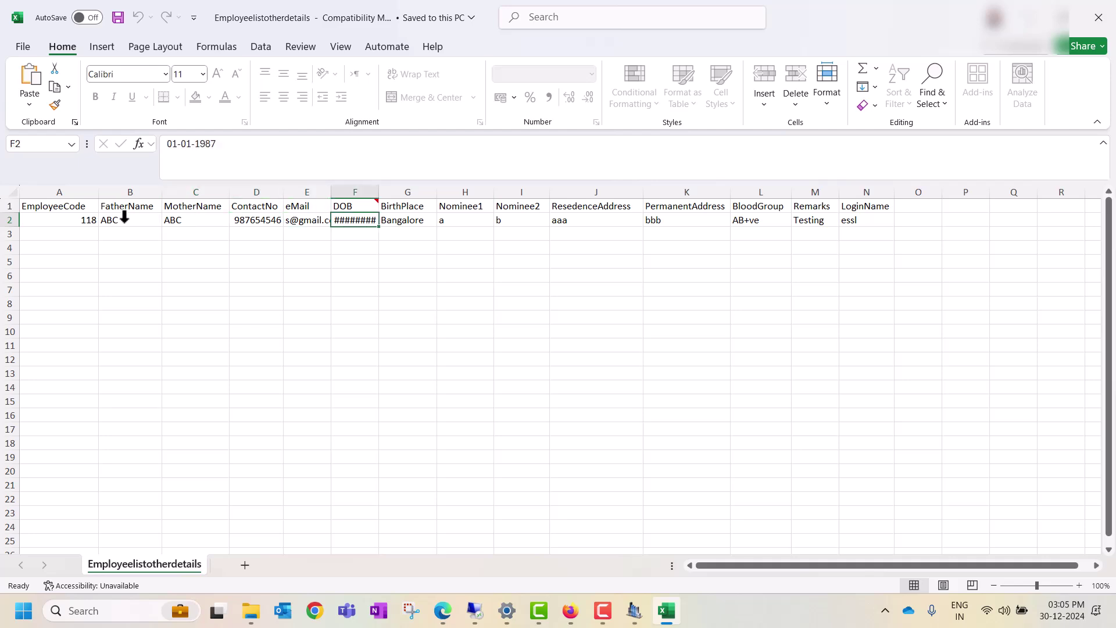
{"action": "key", "text": "Right"}
{"action": "key", "text": "Right"}
{"action": "key", "text": "Right"}
{"action": "key", "text": "Right"}
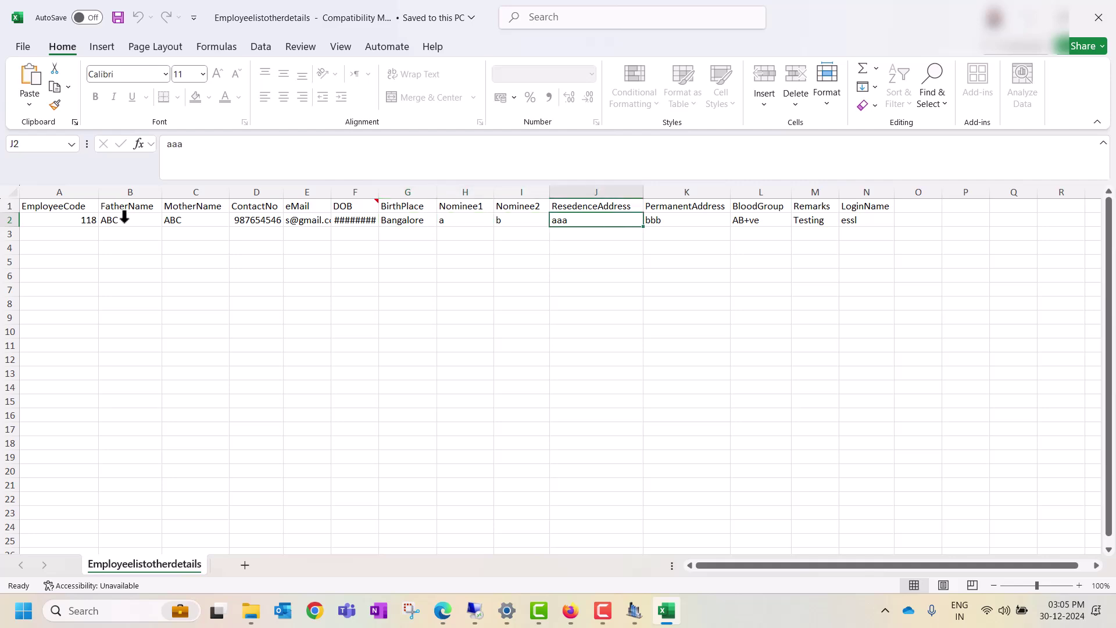
{"action": "key", "text": "Right"}
{"action": "key", "text": "Right"}
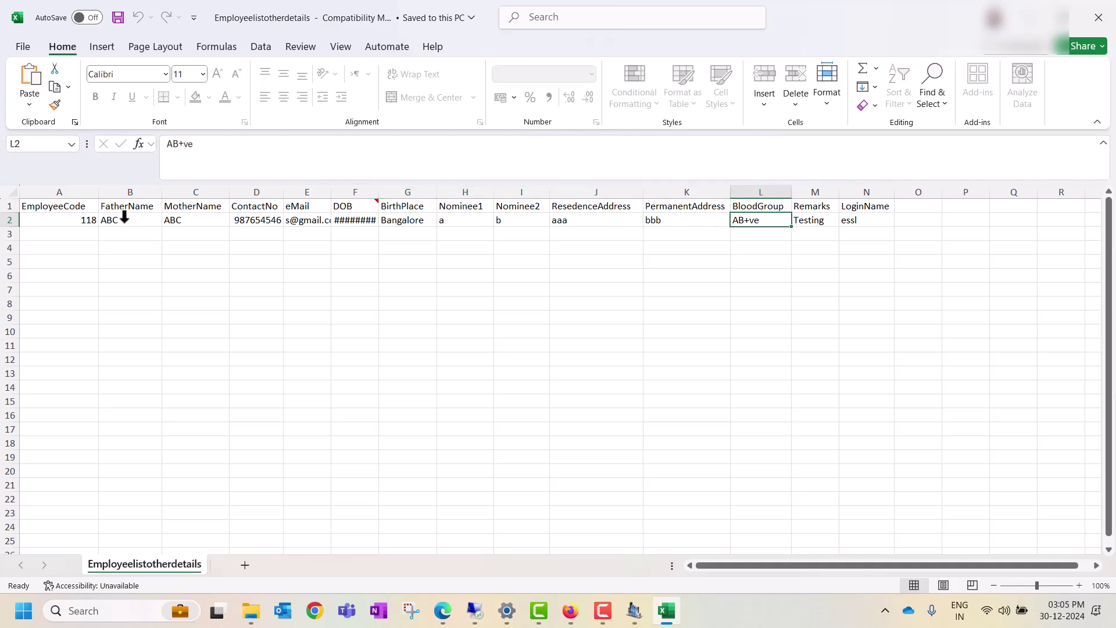
{"action": "key", "text": "Right"}
{"action": "key", "text": "Right"}
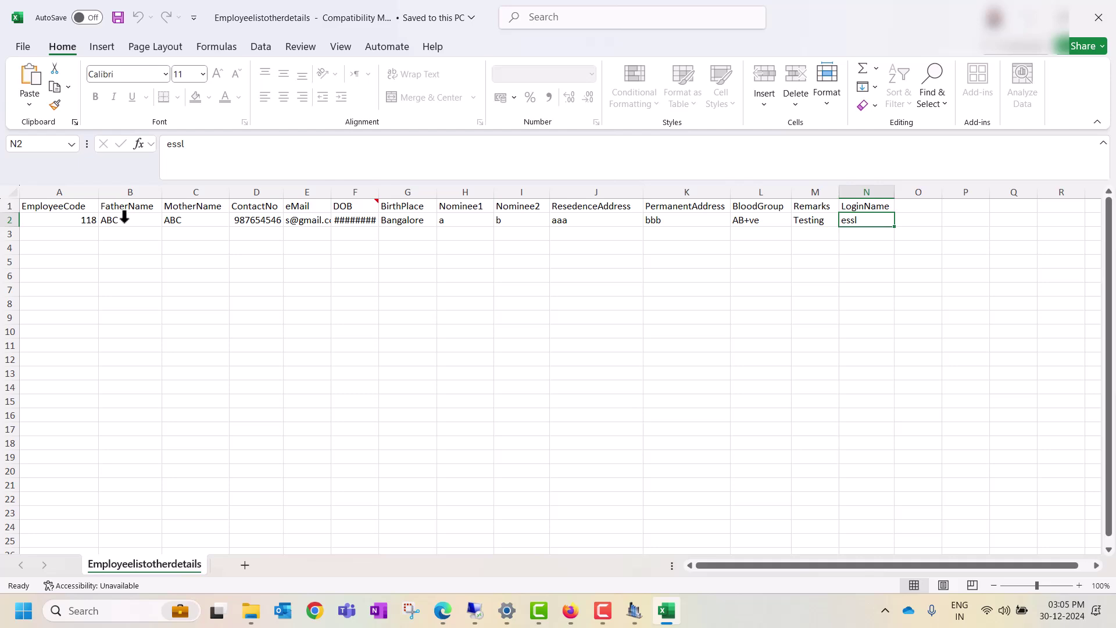
Step: Select the headers from FatherName to LoginName, then close the Excel template
{"action": "left_click", "coordinate": [150, 208]}
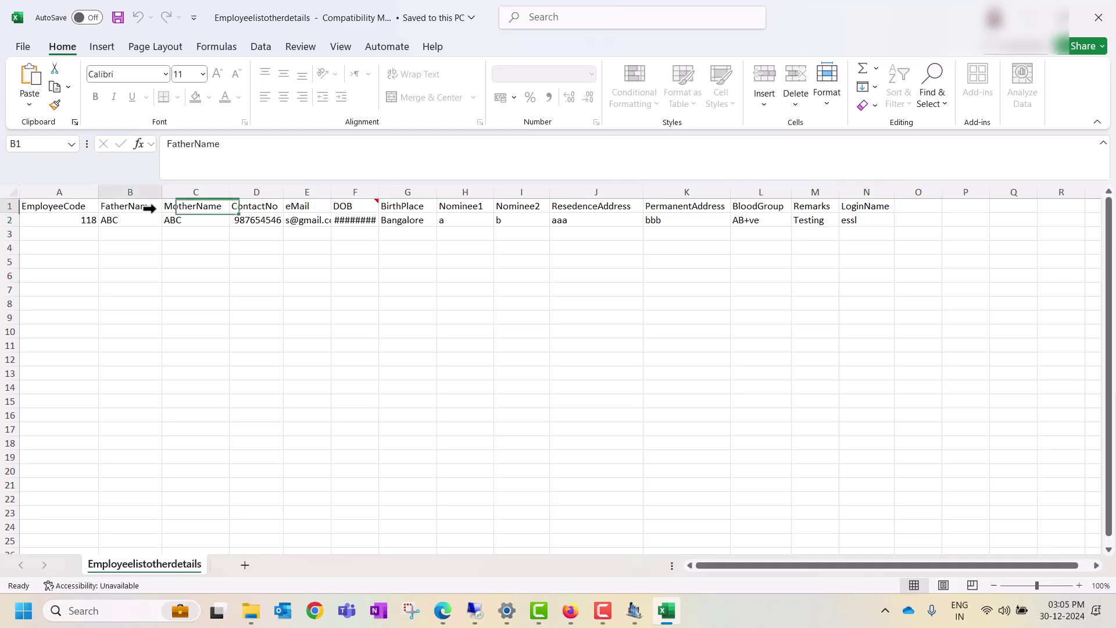
{"action": "left_click_drag", "start_coordinate": [150, 208], "coordinate": [845, 208]}
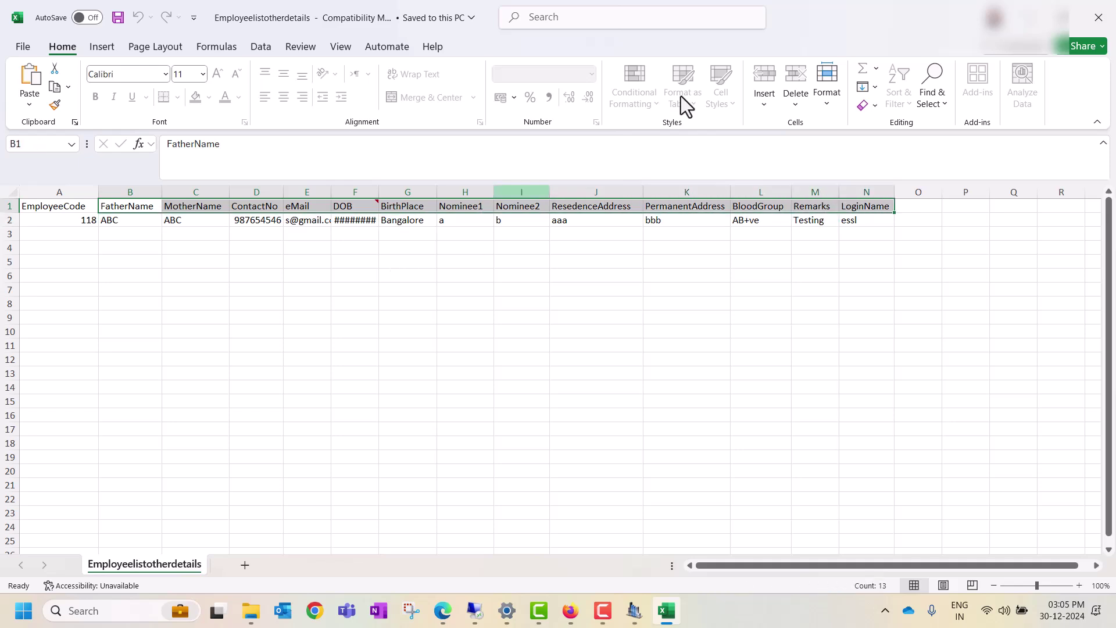
{"action": "left_click", "coordinate": [1098, 18]}
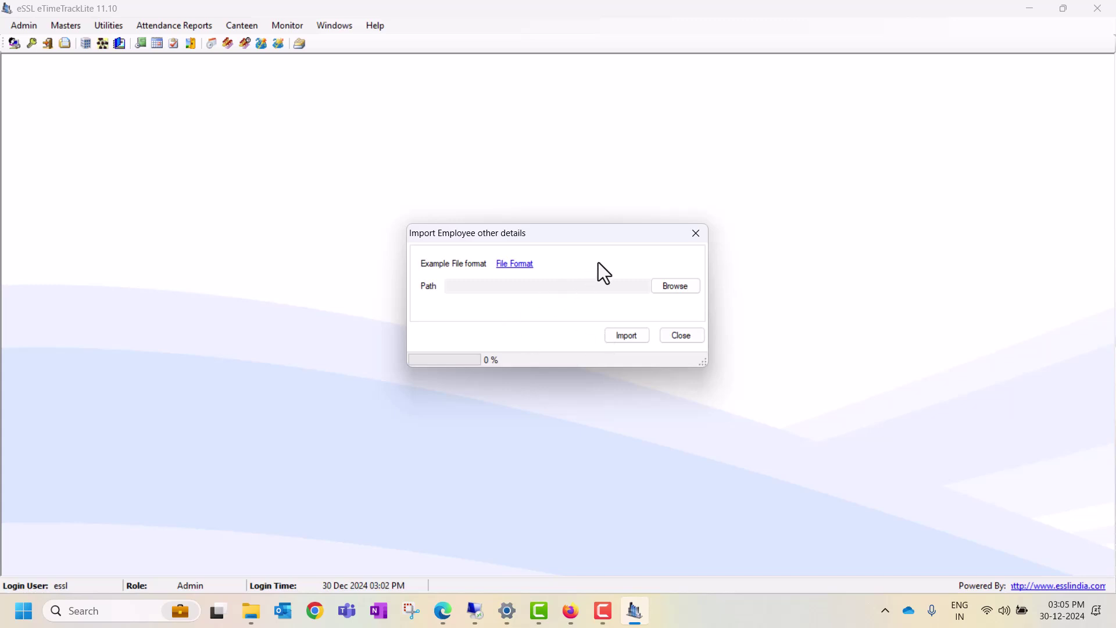
Step: Close the Import Employee other details dialog and reopen the Utilities menu
{"action": "left_click", "coordinate": [696, 234]}
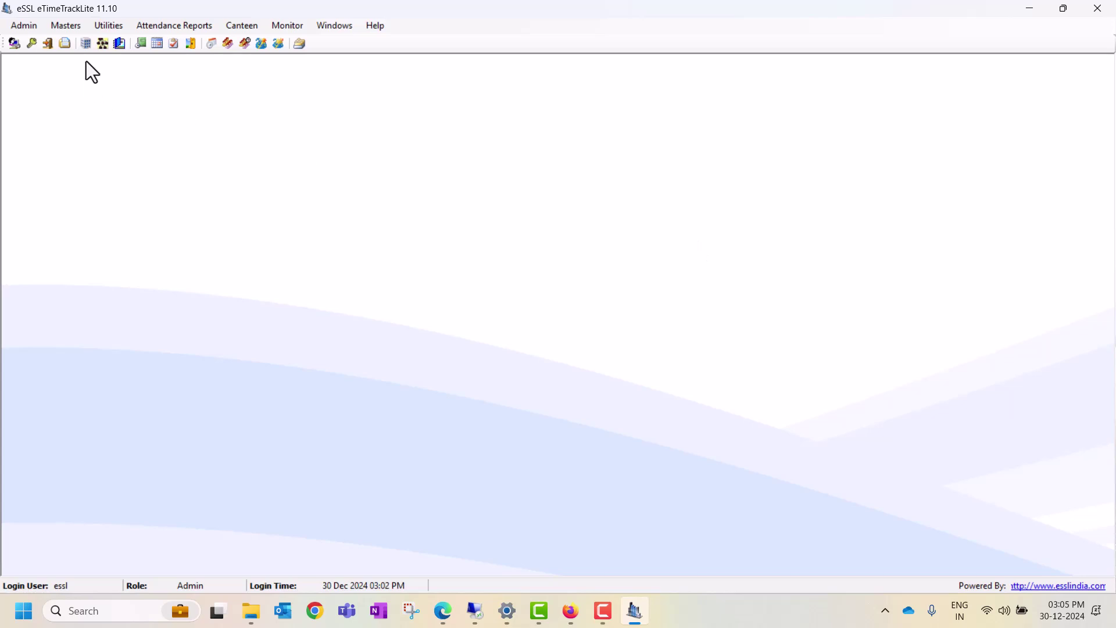
{"action": "left_click", "coordinate": [106, 28]}
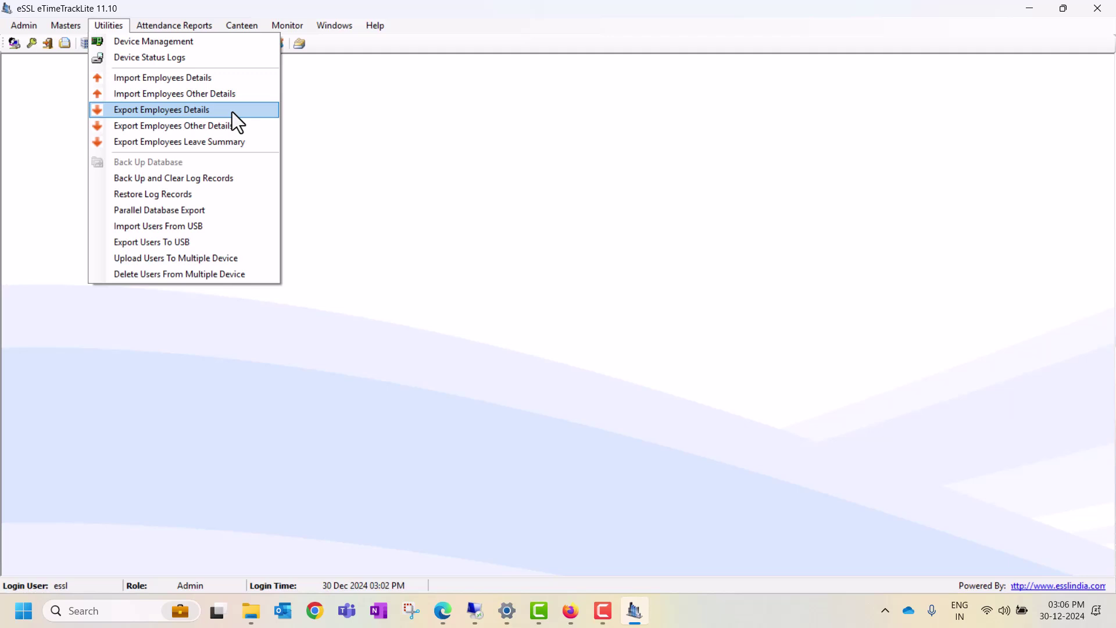
Step: Open Export Employees Details, choose Excel as the format, and close without exporting
{"action": "left_click", "coordinate": [233, 111]}
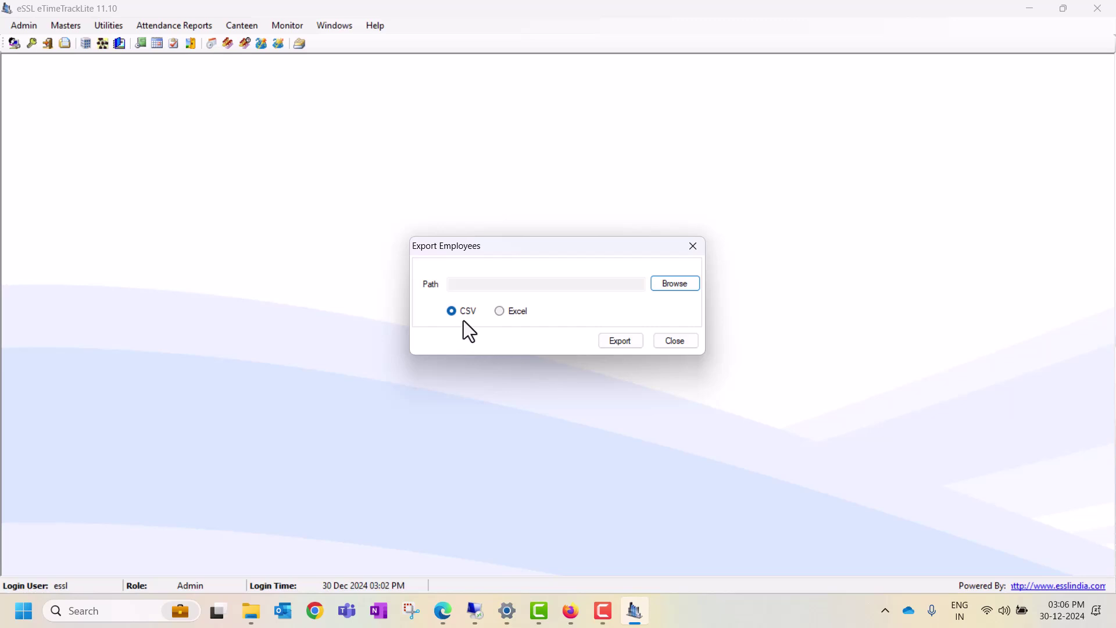
{"action": "left_click", "coordinate": [500, 311]}
{"action": "left_click", "coordinate": [676, 342]}
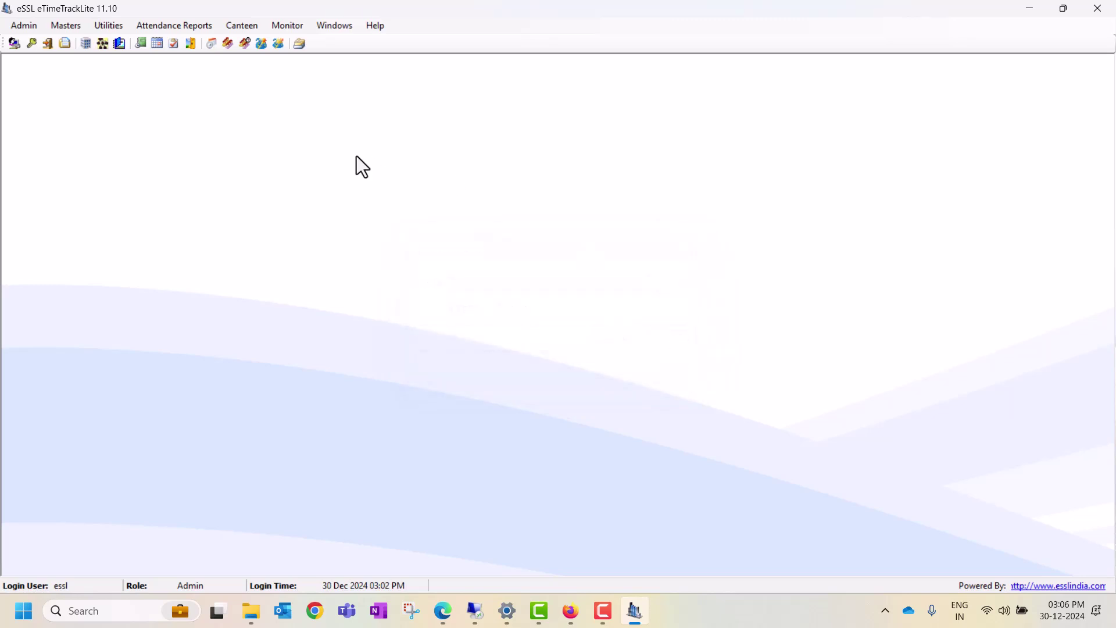
{"action": "left_click", "coordinate": [109, 26]}
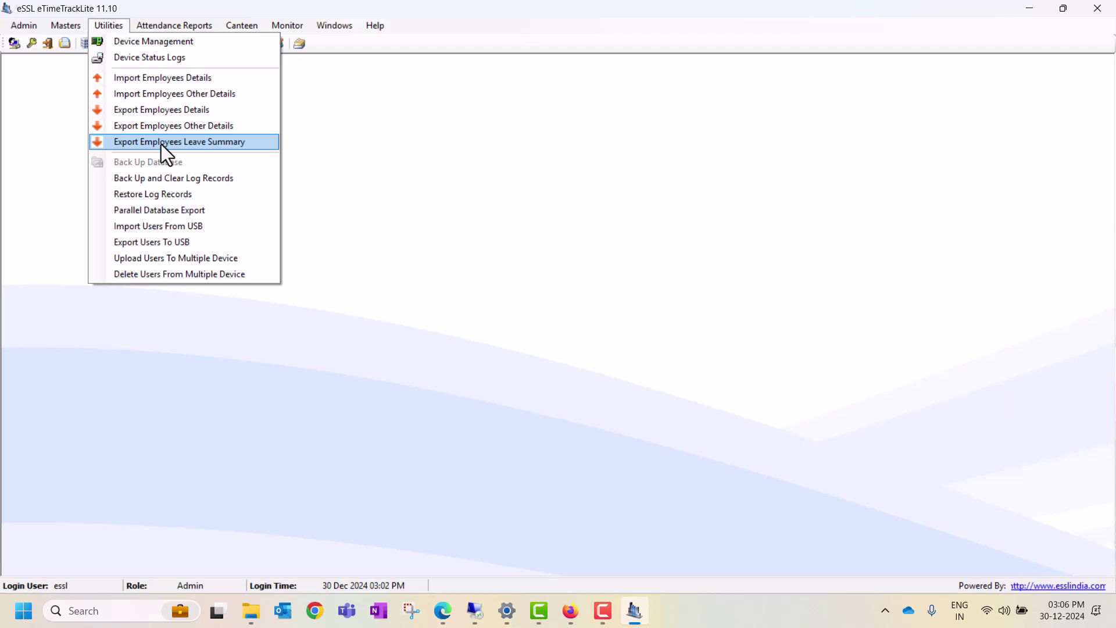
{"action": "left_click", "coordinate": [162, 144]}
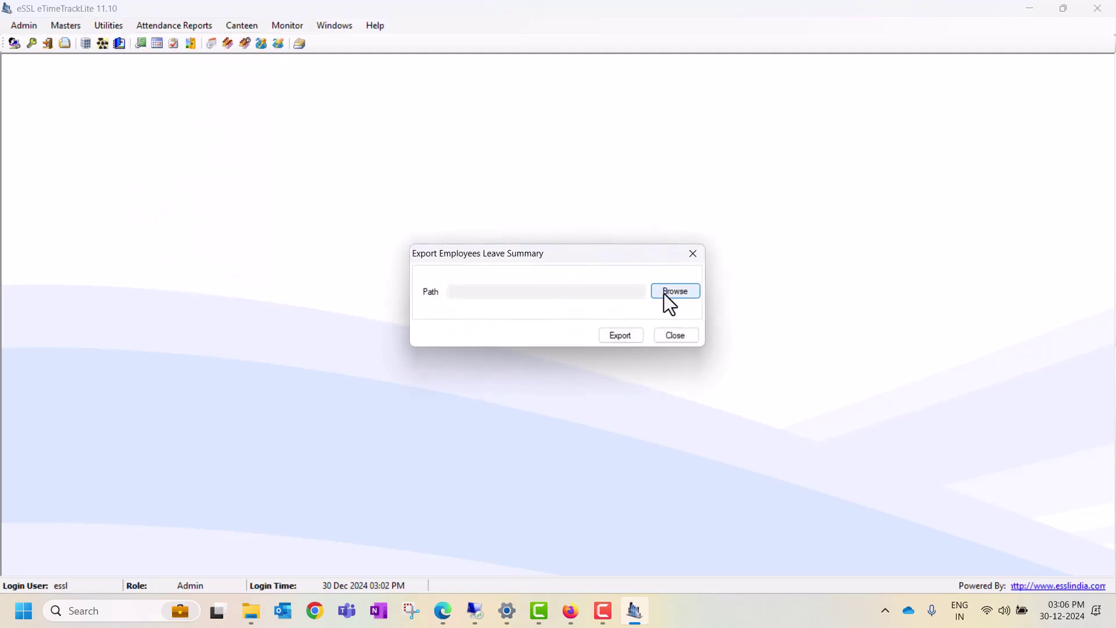
{"action": "left_click", "coordinate": [694, 254]}
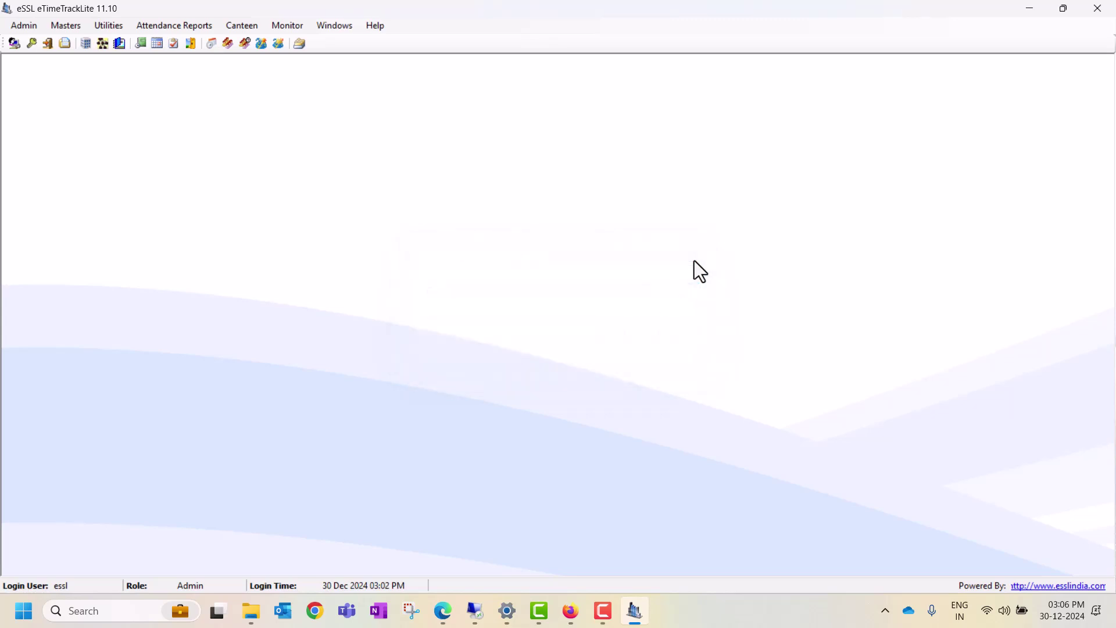